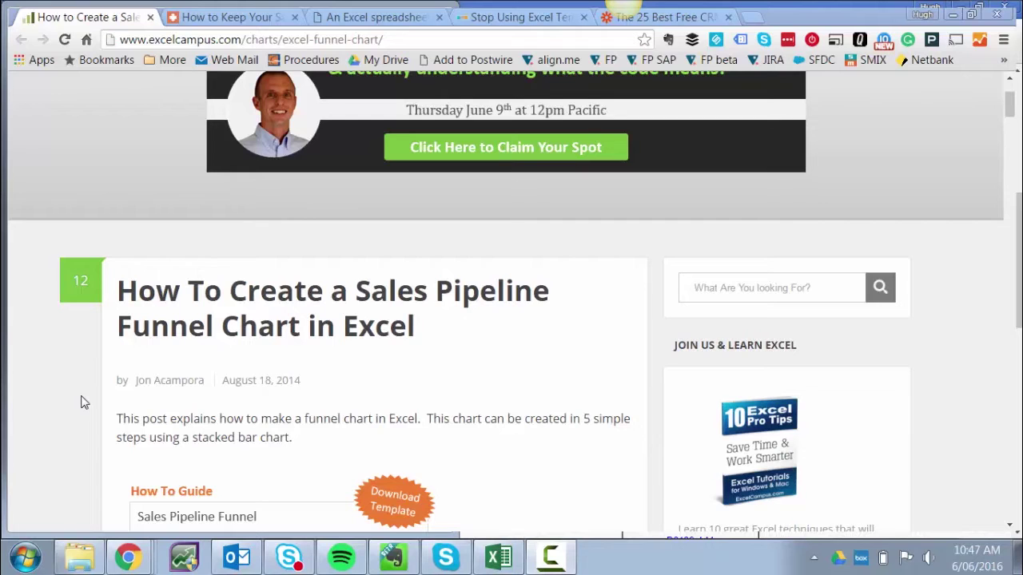
# Read the sales pipeline funnel chart article from its introduction through Step 1 on the spacer data and stacked bar chart
pyautogui.scroll(-1, 80, 386)
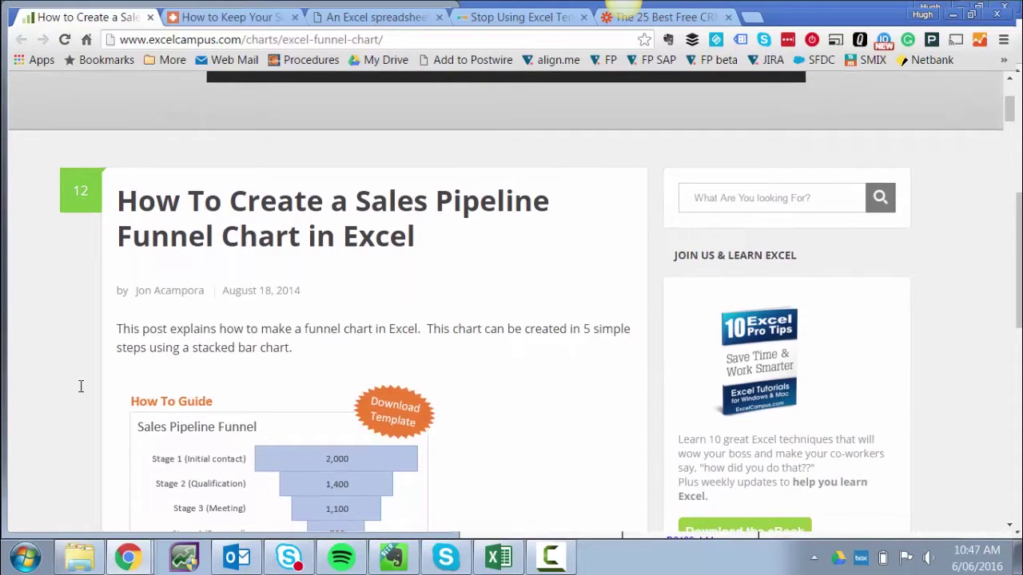
pyautogui.scroll(-7, 81, 385)
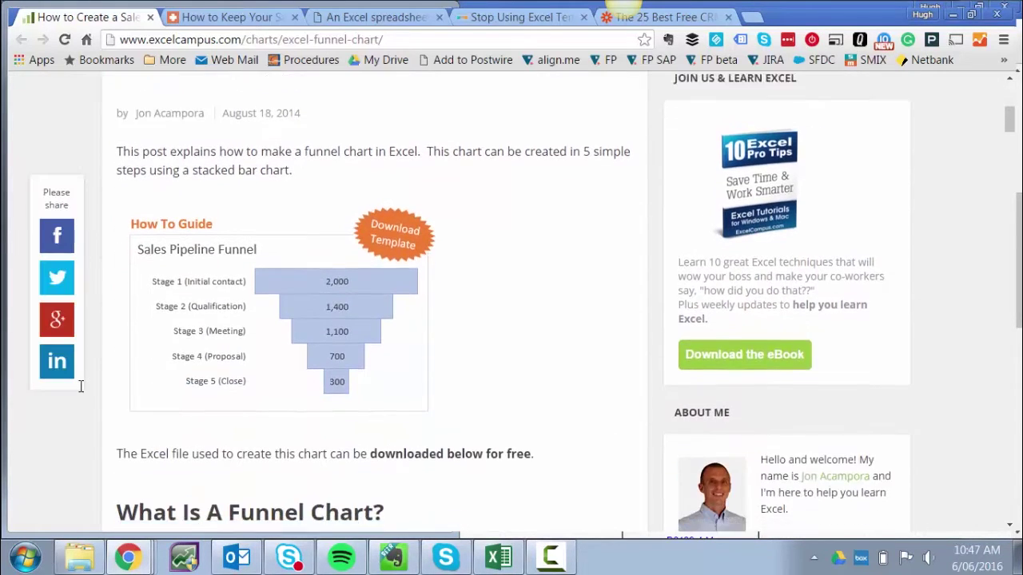
pyautogui.scroll(-11, 81, 386)
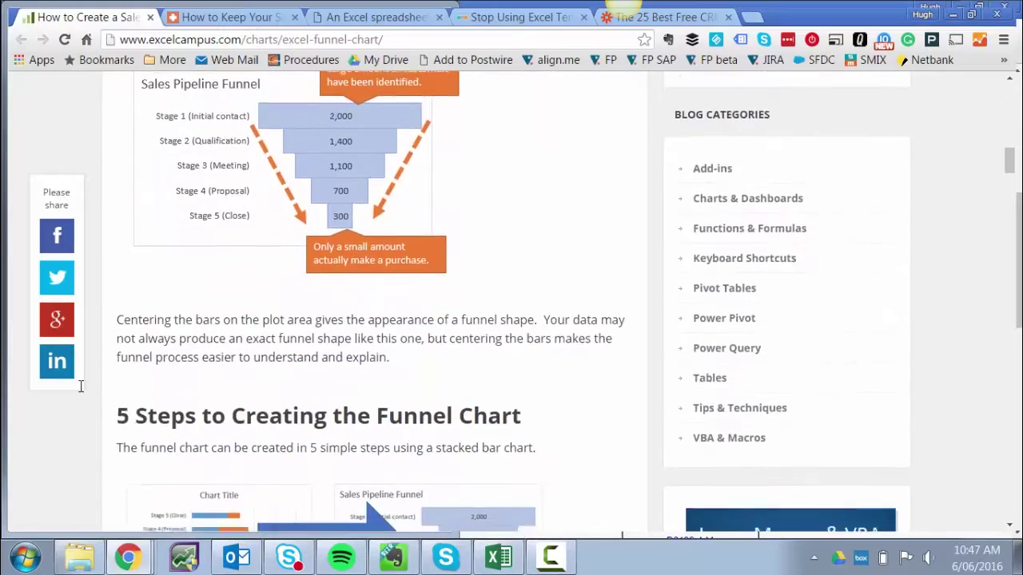
pyautogui.scroll(5, 81, 386)
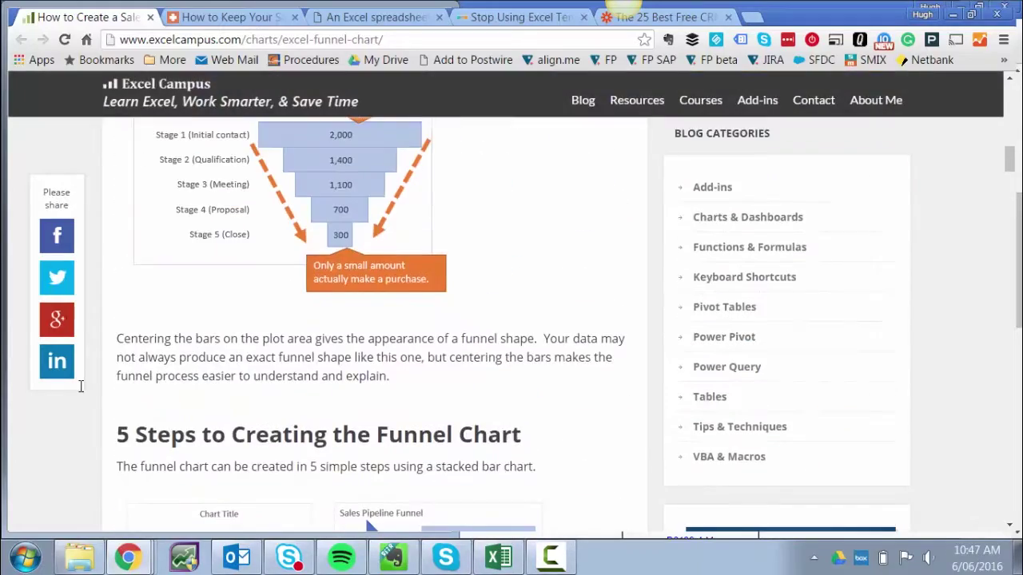
pyautogui.scroll(-3, 81, 386)
pyautogui.scroll(-1, 81, 386)
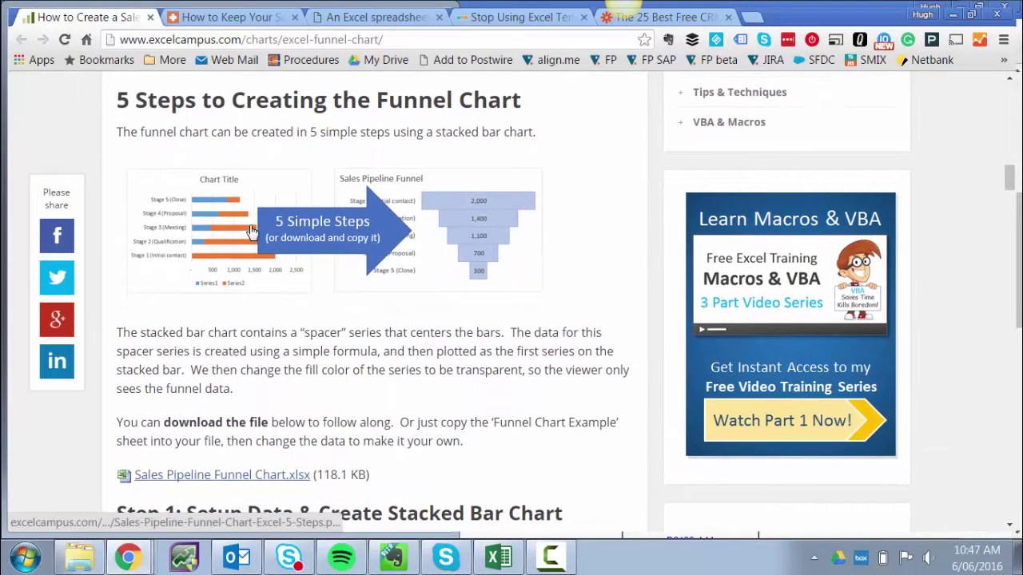
pyautogui.scroll(-1, 294, 288)
pyautogui.scroll(-7, 294, 287)
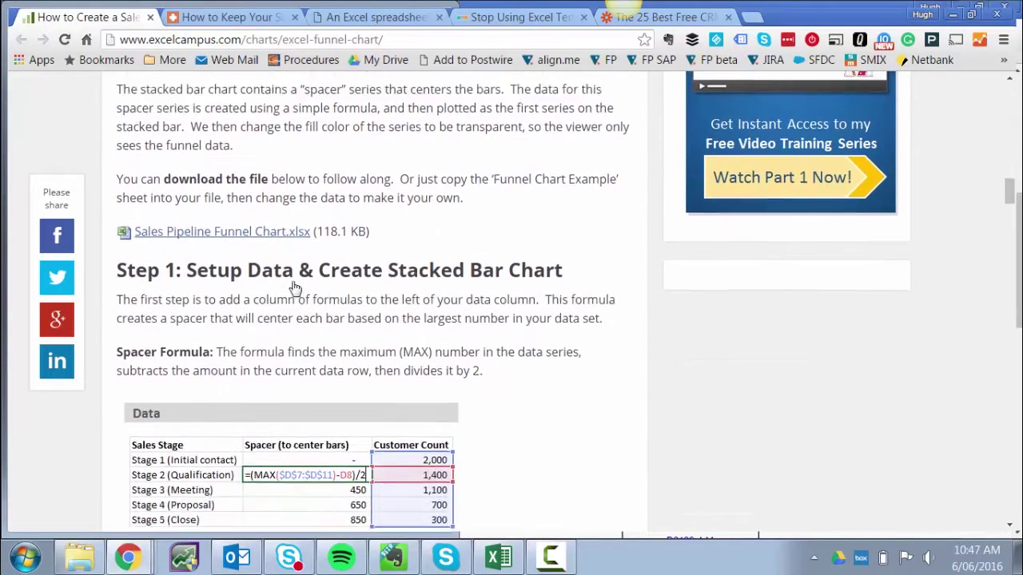
pyautogui.scroll(-2, 294, 287)
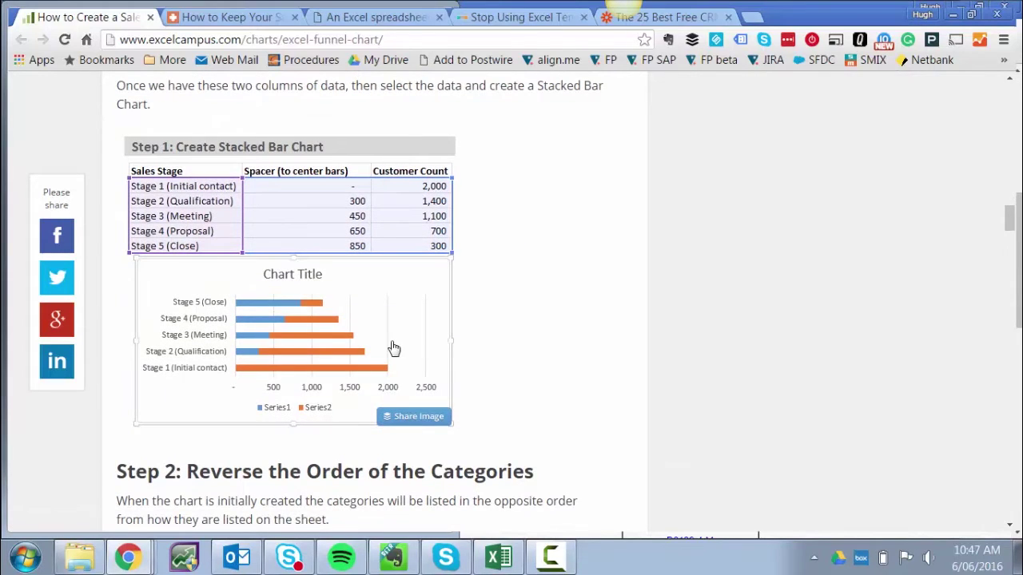
pyautogui.scroll(-1, 392, 349)
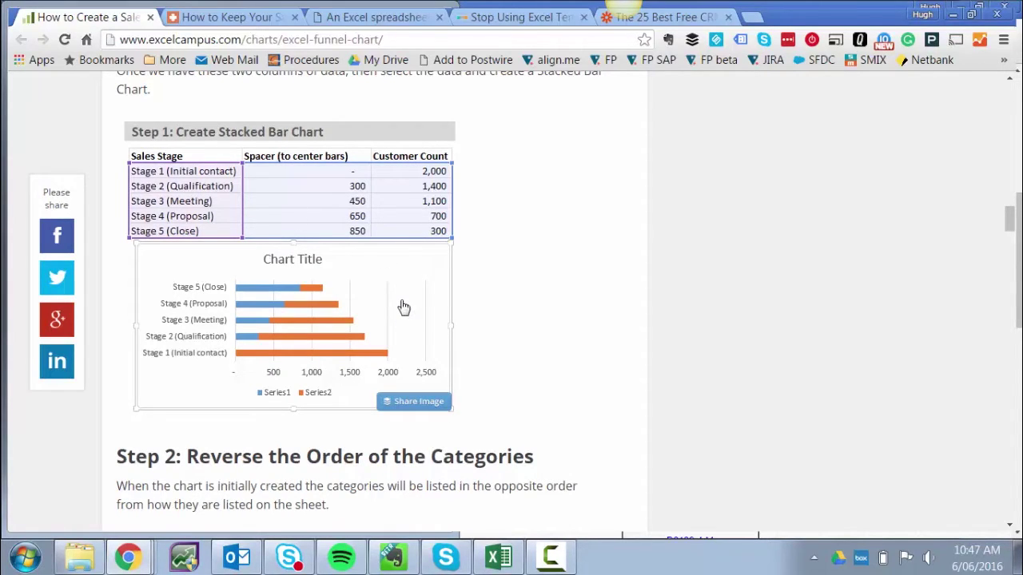
# Read Steps 2 to 5 of the funnel chart guide, covering category order, gap width, spacer fill and presentation formatting
pyautogui.scroll(-6, 528, 252)
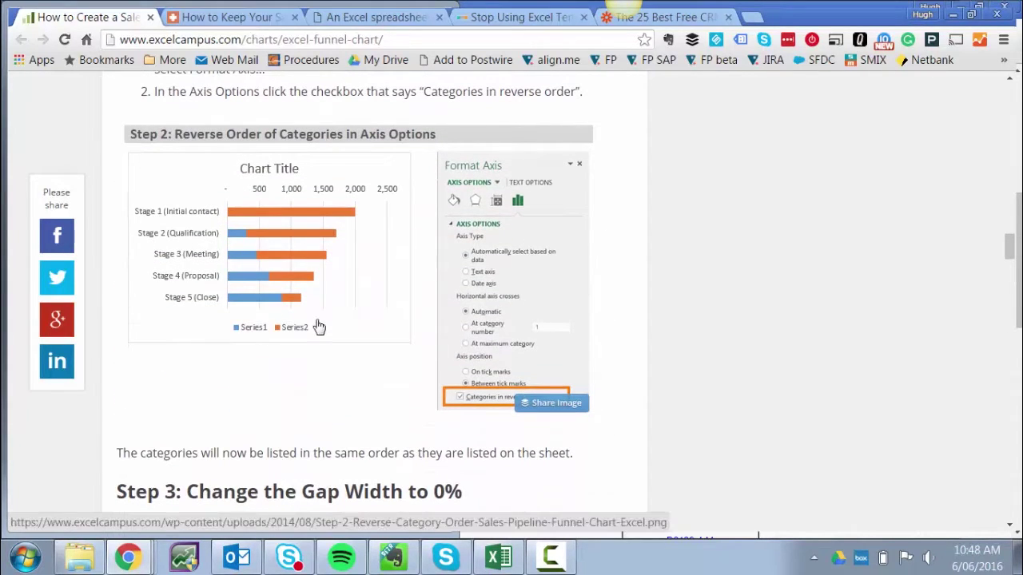
pyautogui.scroll(-4, 319, 327)
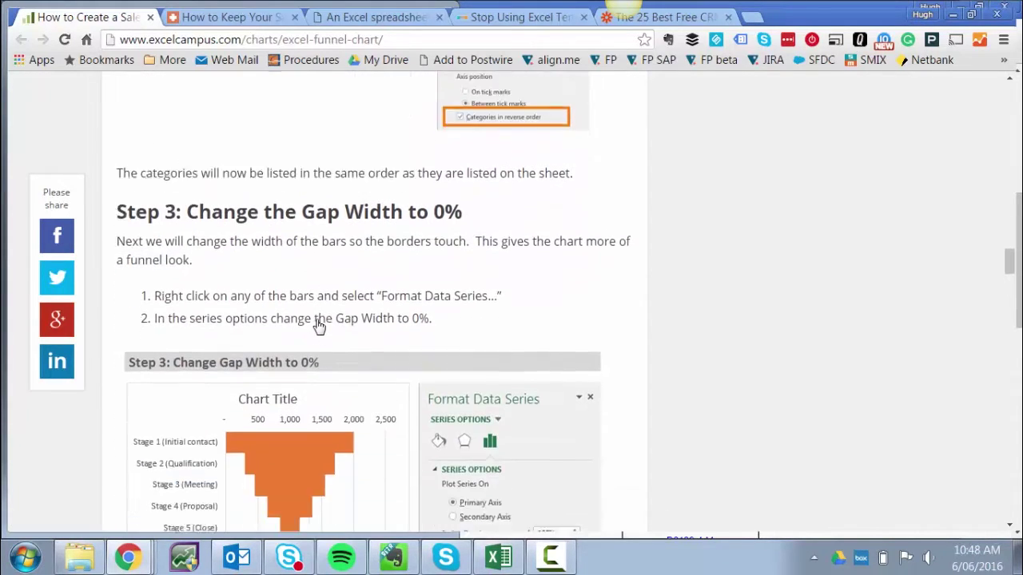
pyautogui.scroll(3, 381, 256)
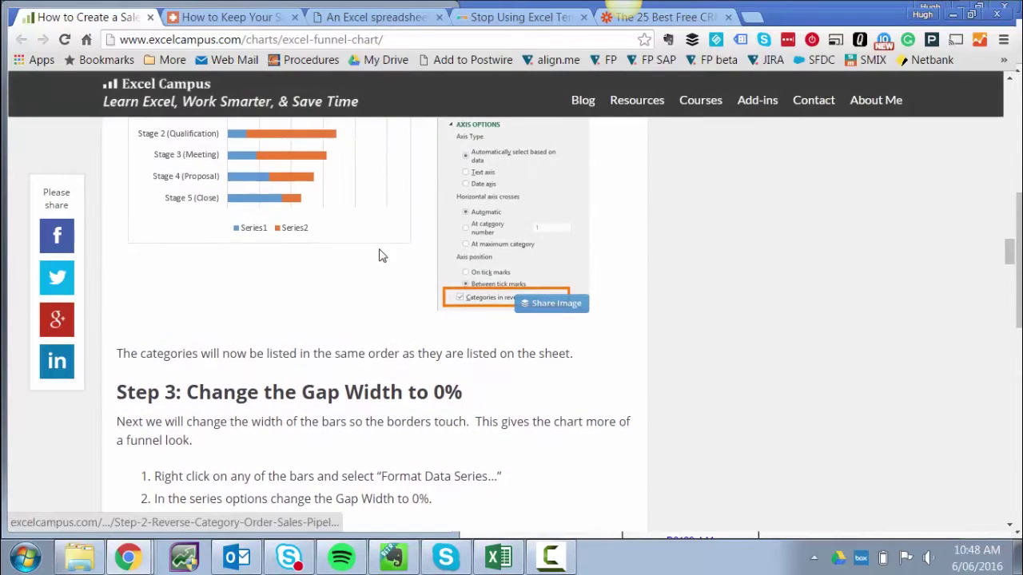
pyautogui.scroll(-4, 320, 308)
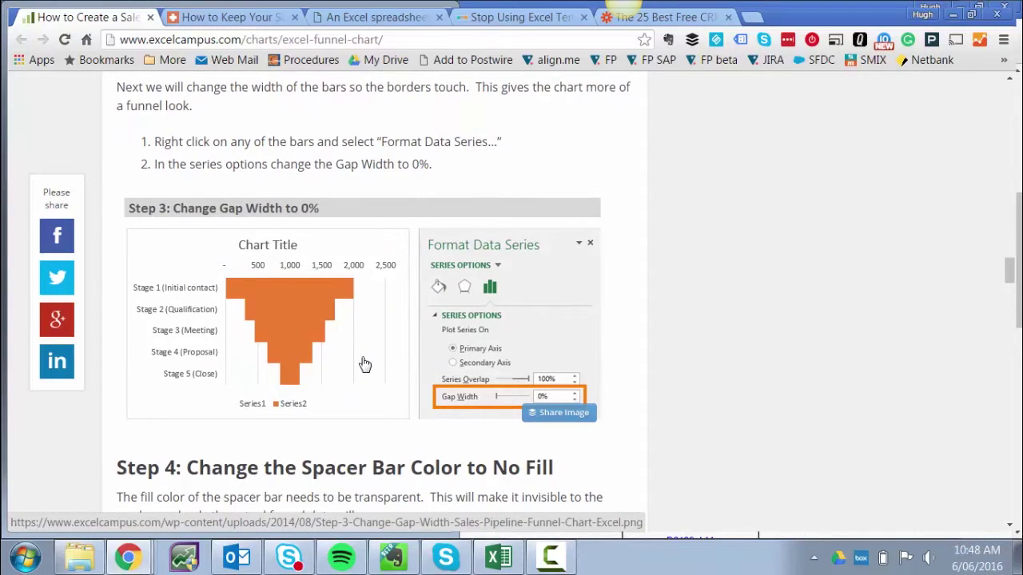
pyautogui.scroll(-7, 364, 365)
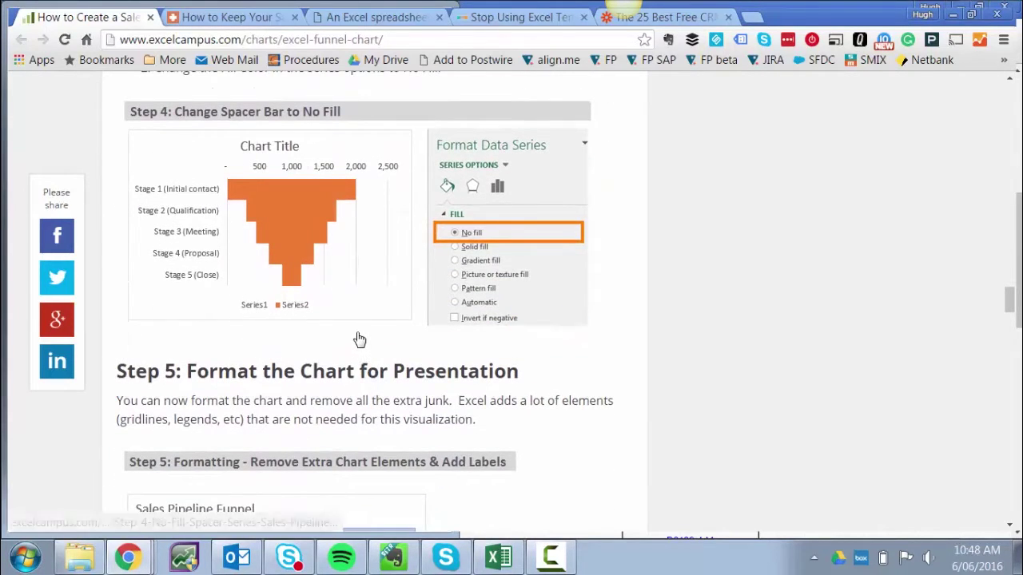
pyautogui.scroll(-2, 359, 338)
pyautogui.scroll(-2, 358, 340)
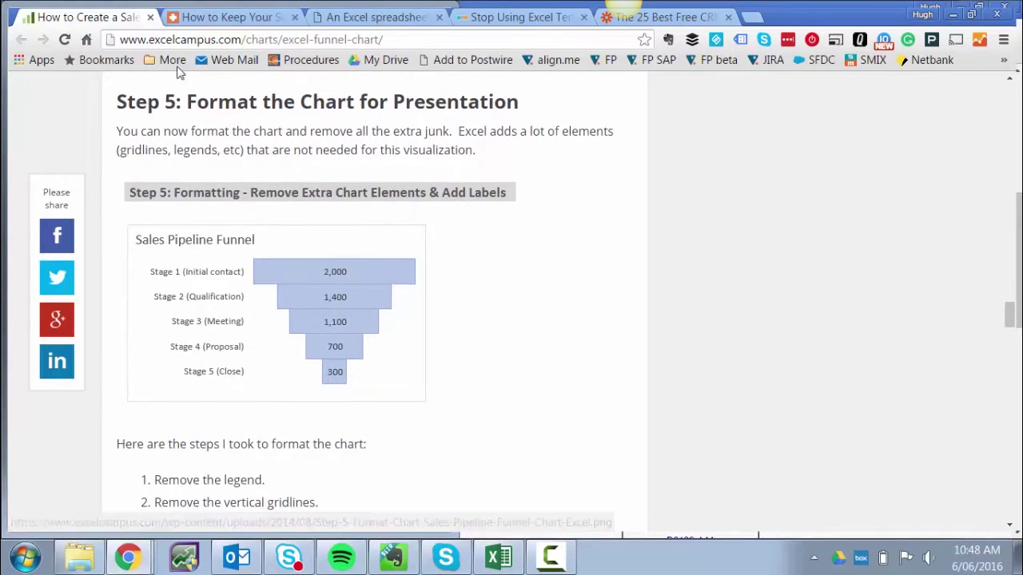
# View the sample sales funnel spreadsheet article, and find the worksheet examples in the Excel sales pipeline management article
pyautogui.click(212, 18)
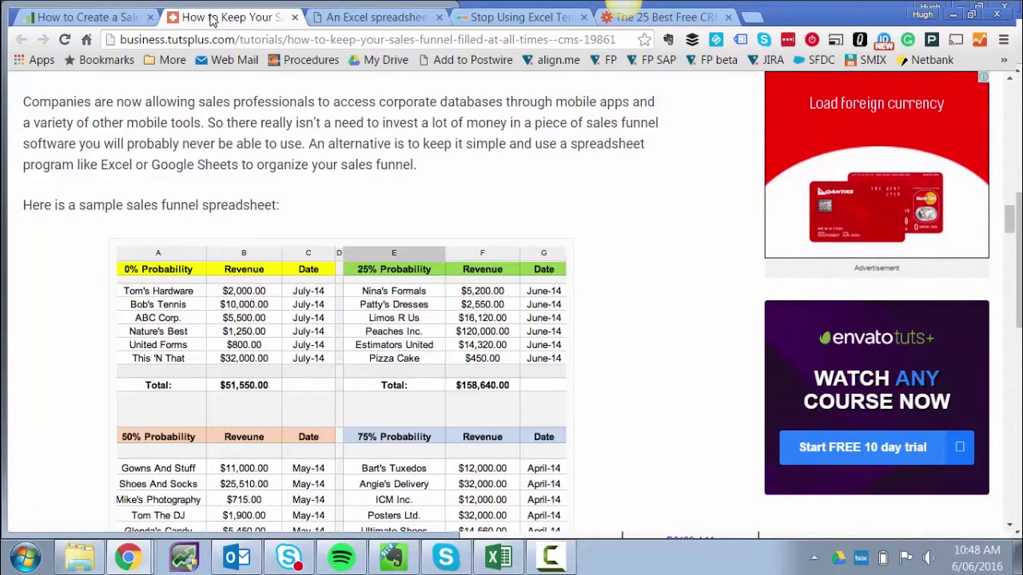
pyautogui.click(370, 19)
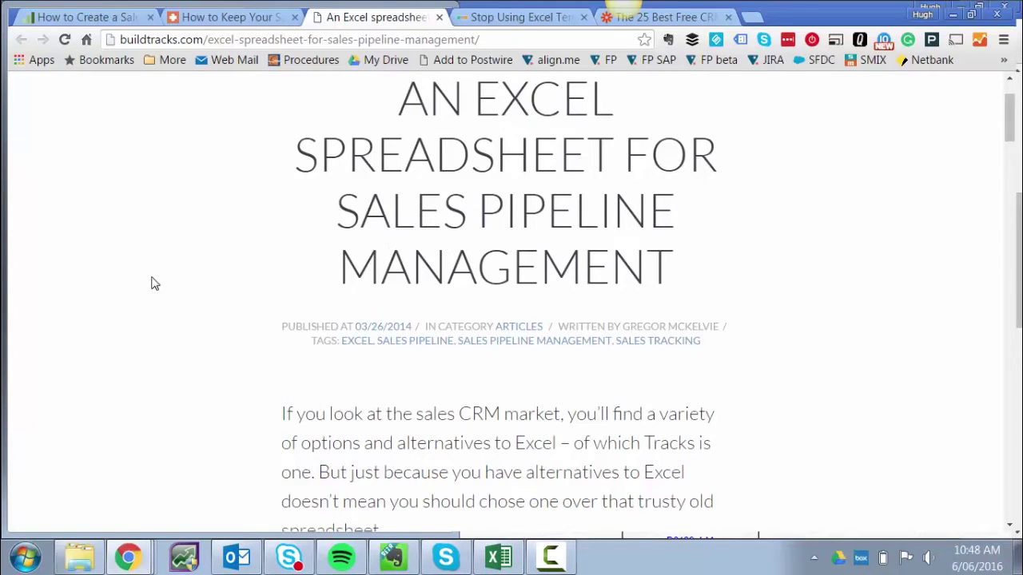
pyautogui.scroll(-5, 139, 281)
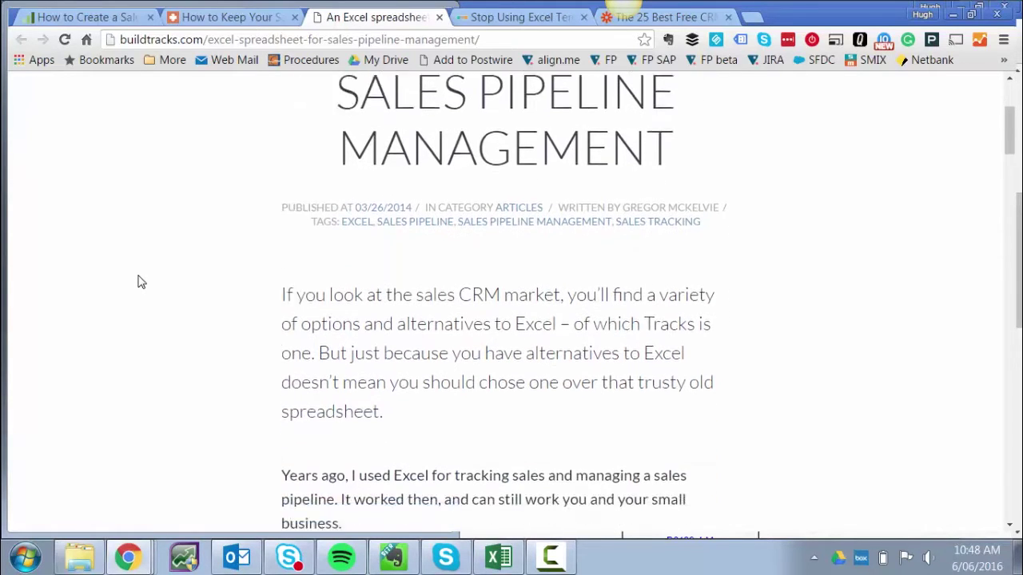
pyautogui.scroll(-20, 139, 281)
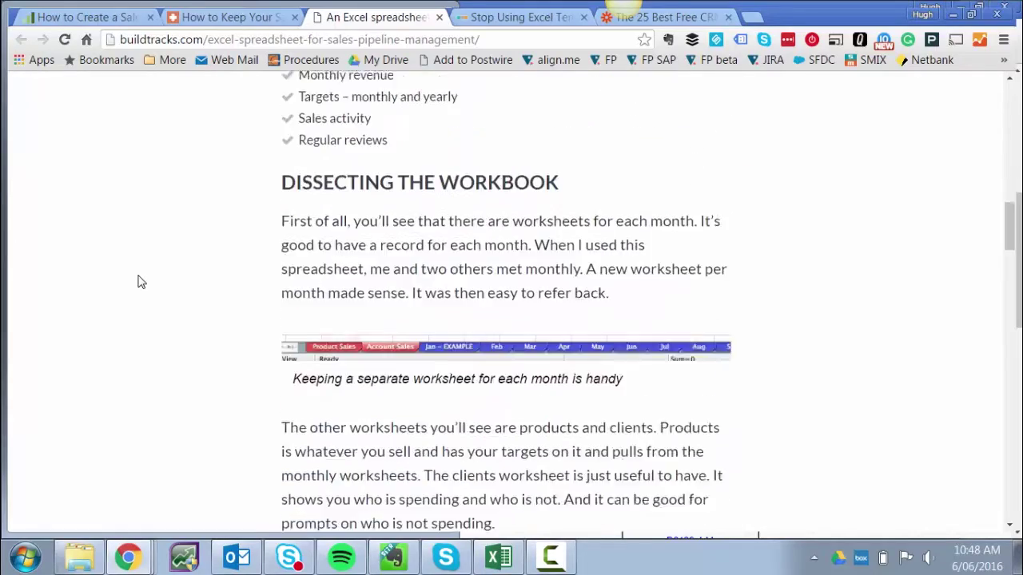
pyautogui.scroll(-3, 139, 282)
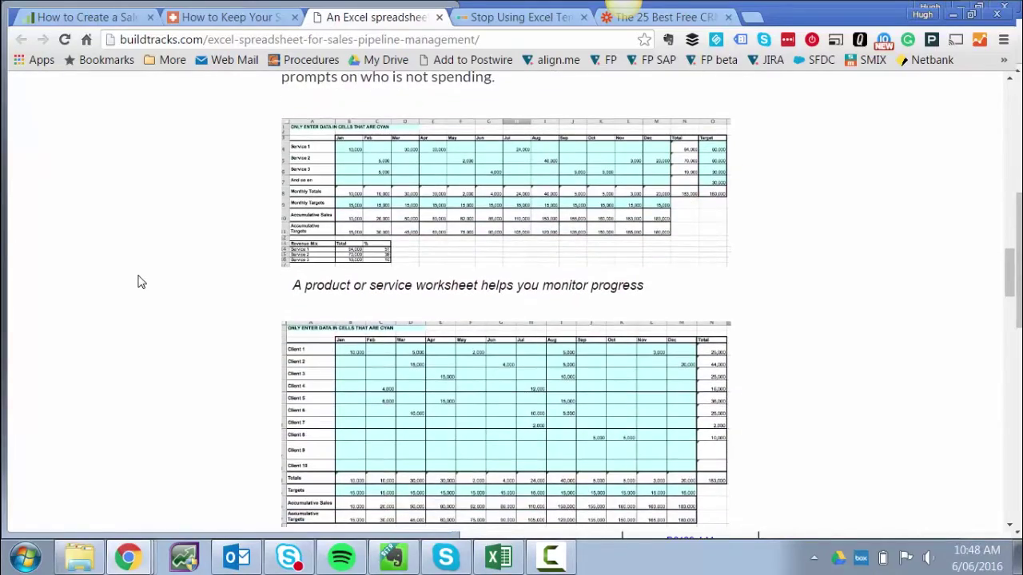
# Enlarge the page to 200% and examine the example service and client worksheets with their monthly figures
pyautogui.scroll(2, 139, 281)
pyautogui.scroll(2, 139, 281)
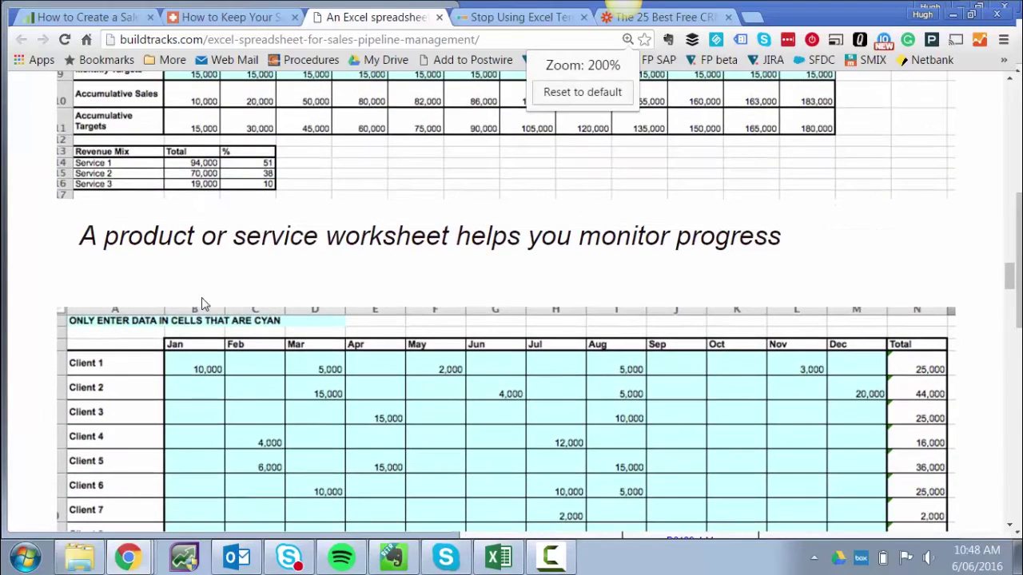
pyautogui.scroll(-2, 202, 301)
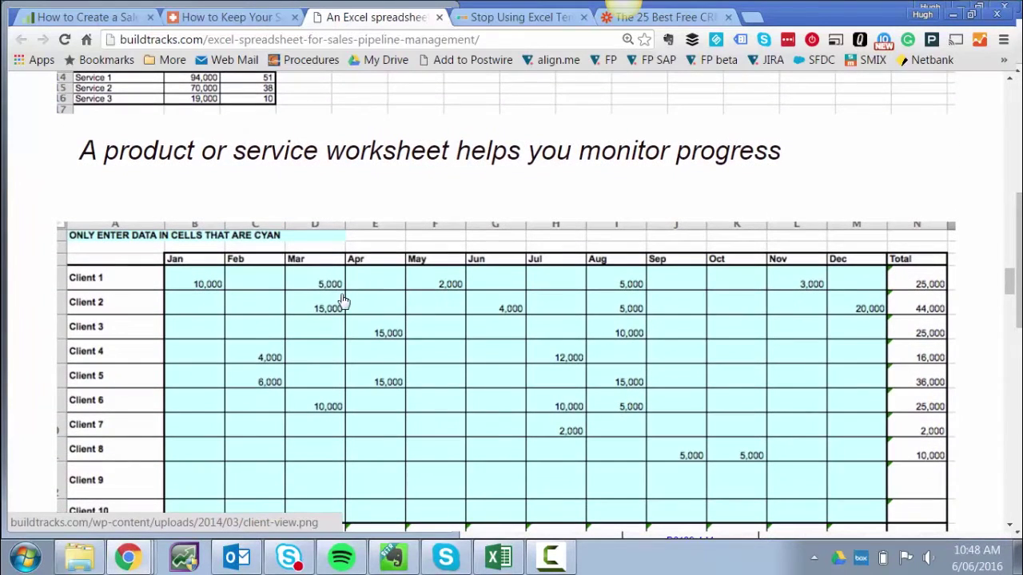
pyautogui.scroll(6, 342, 300)
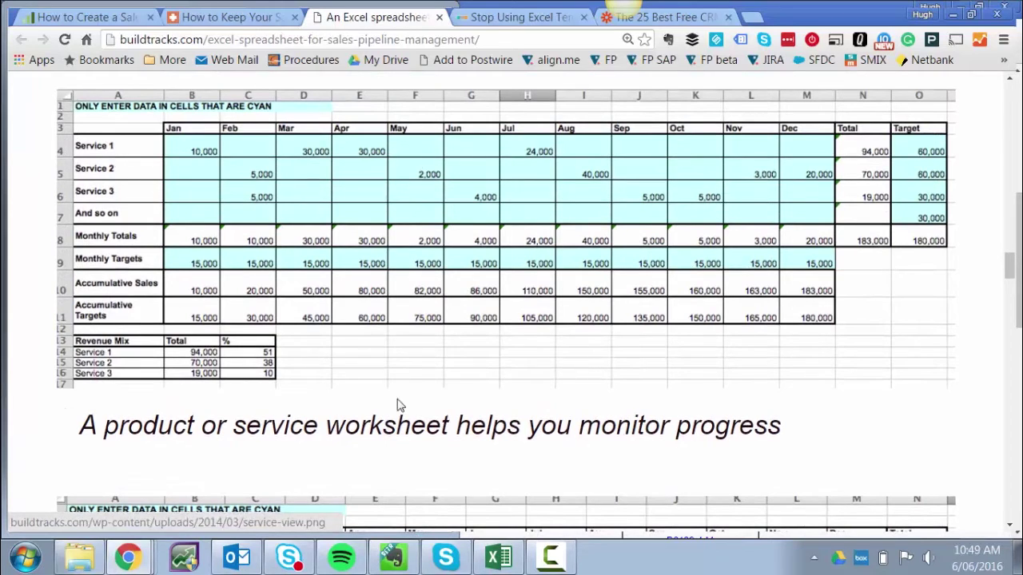
pyautogui.scroll(-4, 399, 406)
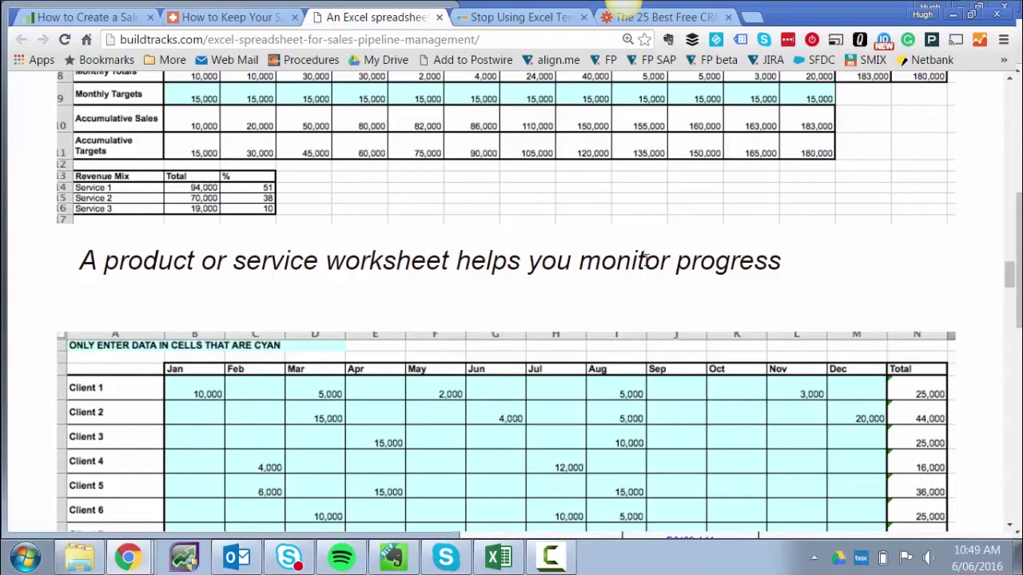
pyautogui.scroll(-2, 645, 256)
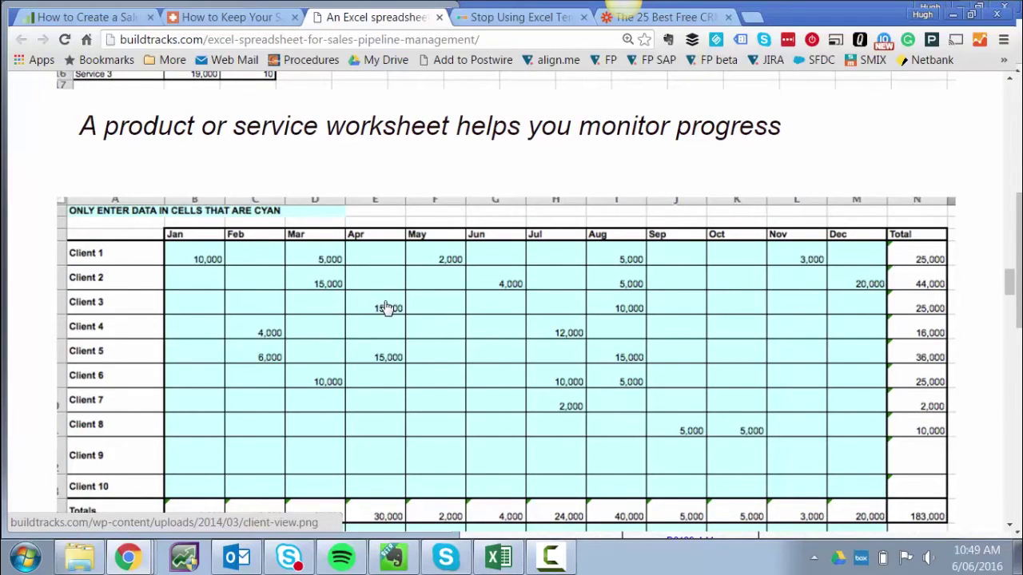
# View the article against Excel templates for pipeline tracking and the Zapier article on the 25 best free CRM apps
pyautogui.click(533, 17)
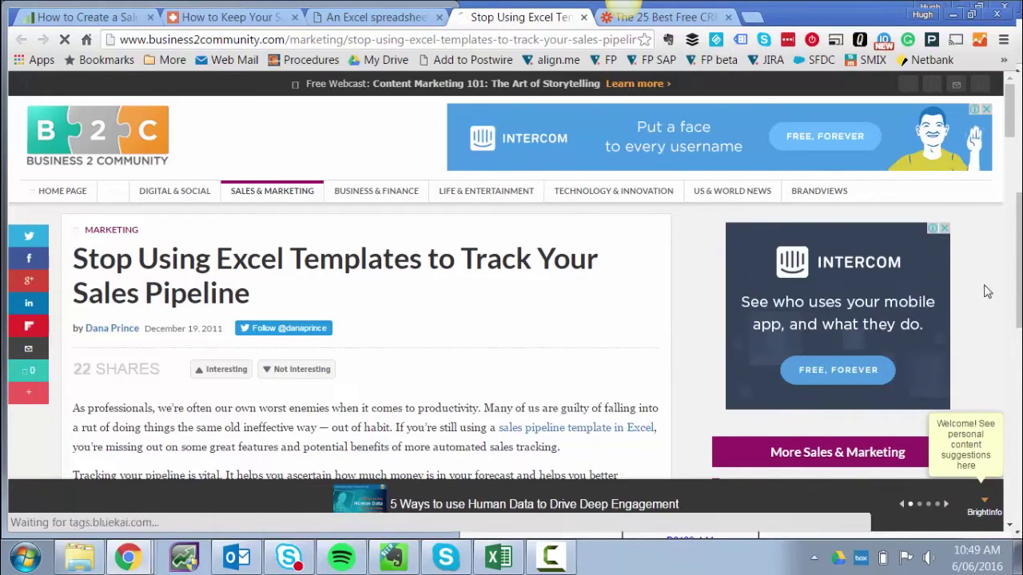
pyautogui.click(699, 21)
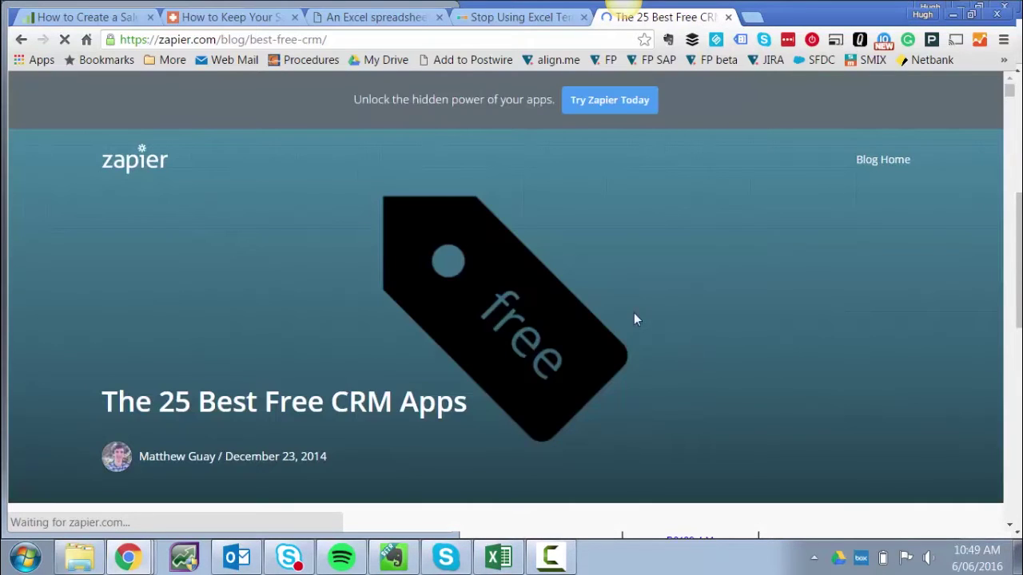
pyautogui.scroll(-2, 695, 267)
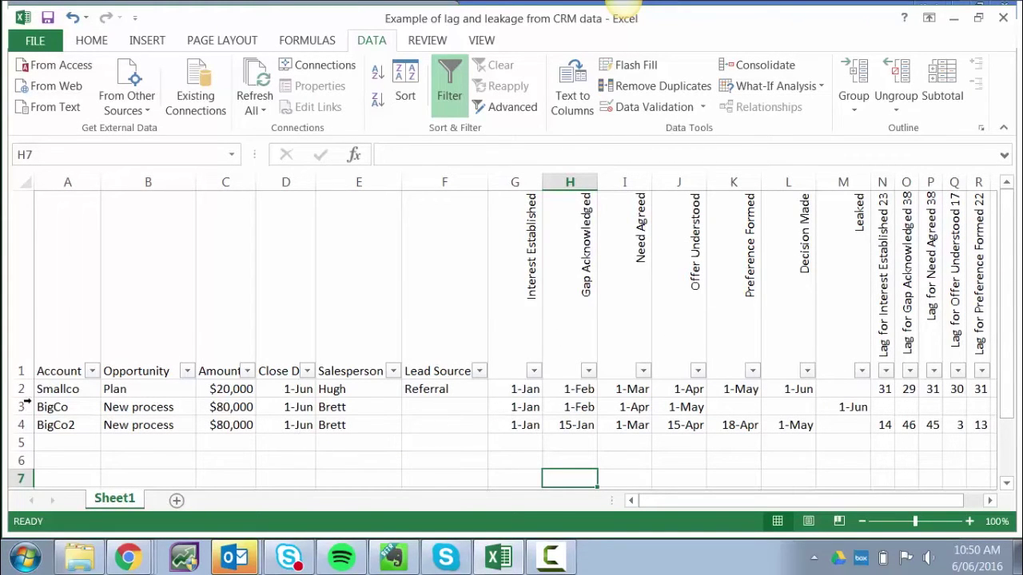
# Go through the header row from the close date across Lead Source and the sales stage columns
pyautogui.click(292, 370)
pyautogui.press('Right')
pyautogui.press('Right')
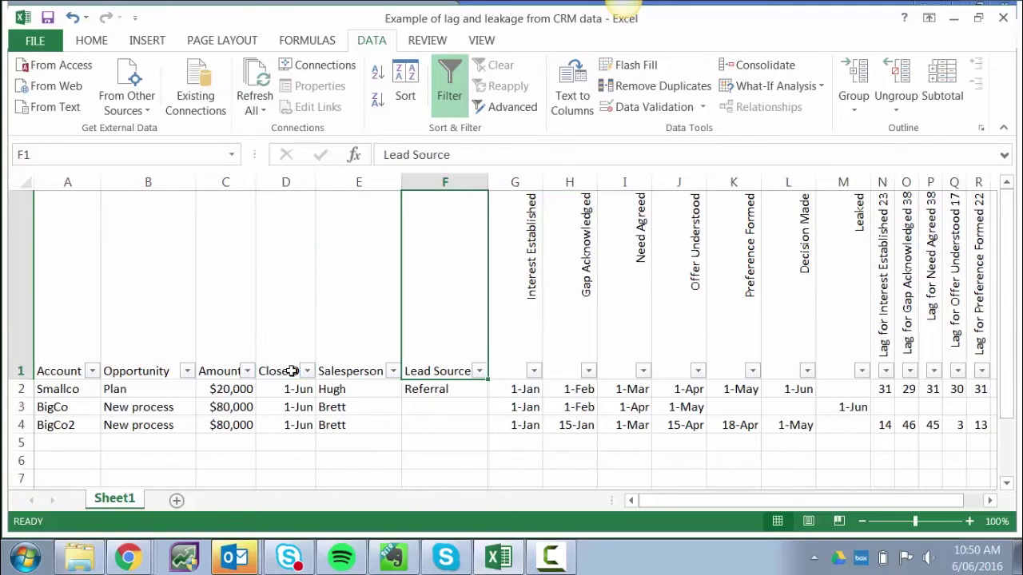
pyautogui.press('Right')
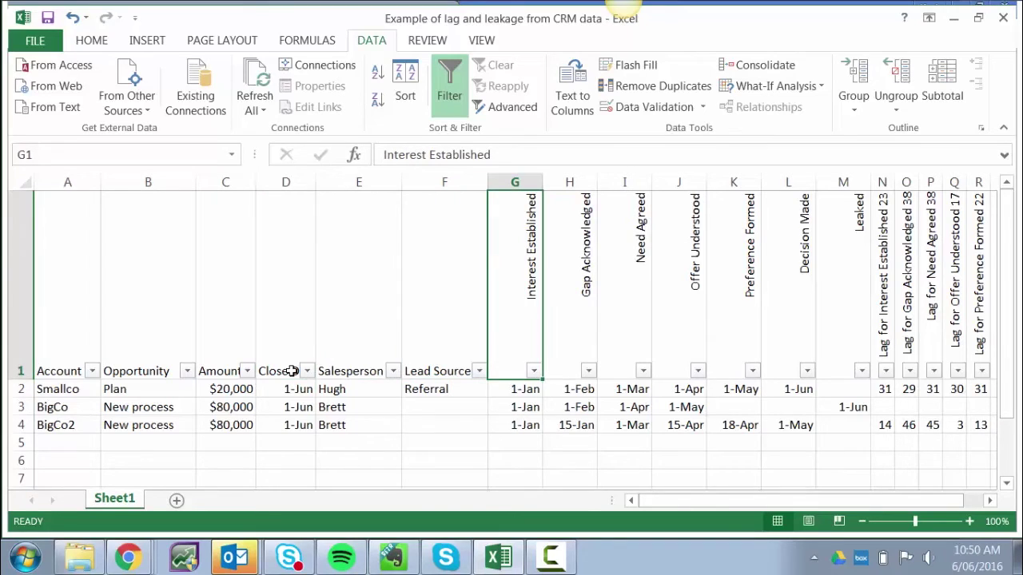
pyautogui.press('Right')
pyautogui.press('Right')
pyautogui.press('Right')
pyautogui.press('Right')
pyautogui.press('Right')
pyautogui.press('Right')
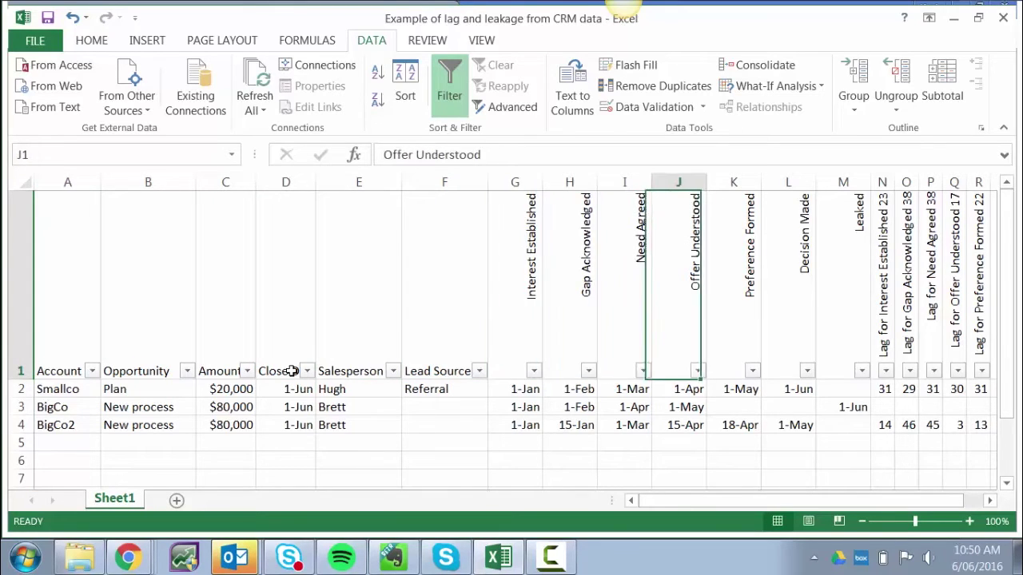
# Look back through the stage dates of the Smallco opportunity in row 2
pyautogui.press('Down')
pyautogui.press('Left')
pyautogui.press('Left')
pyautogui.press('Left')
pyautogui.press('Left')
pyautogui.press('Left')
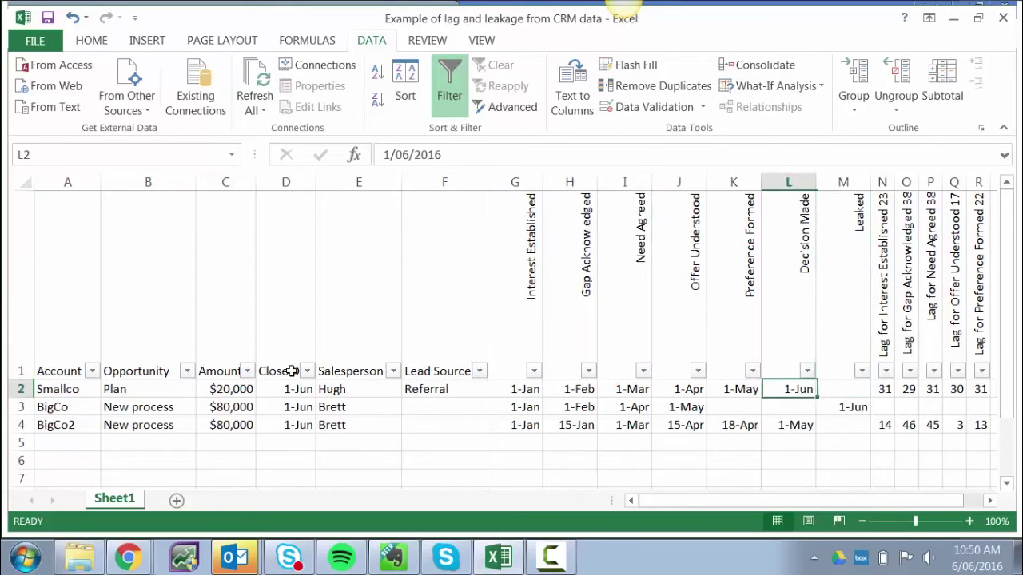
# Examine the BigCo opportunity in row 3, comparing its Offer Understood date with its Leaked date
pyautogui.press('Right')
pyautogui.press('Down')
pyautogui.press('Right')
pyautogui.press('Right')
pyautogui.press('Right')
pyautogui.press('Right')
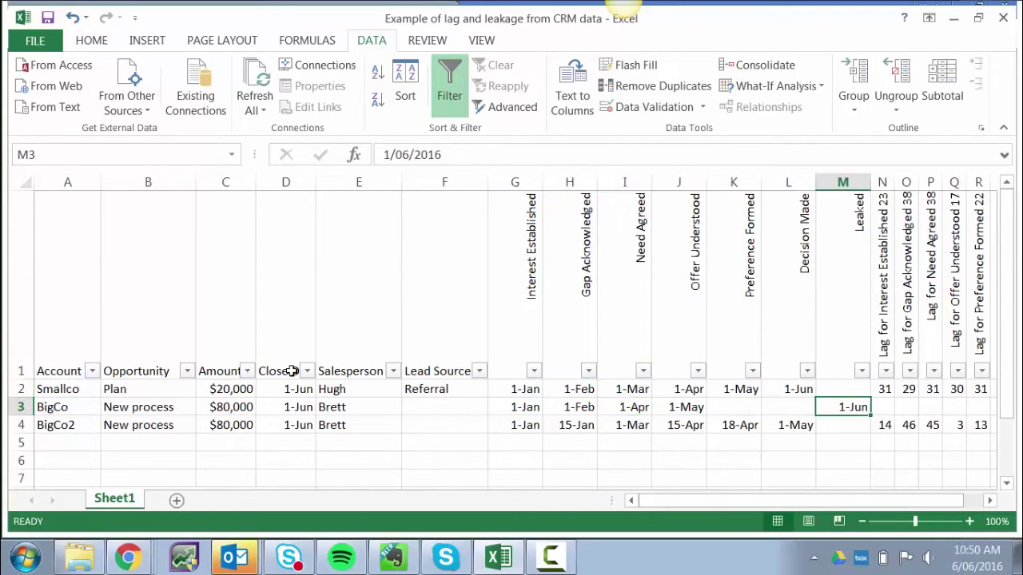
pyautogui.press('Left')
pyautogui.press('Left')
pyautogui.press('Left')
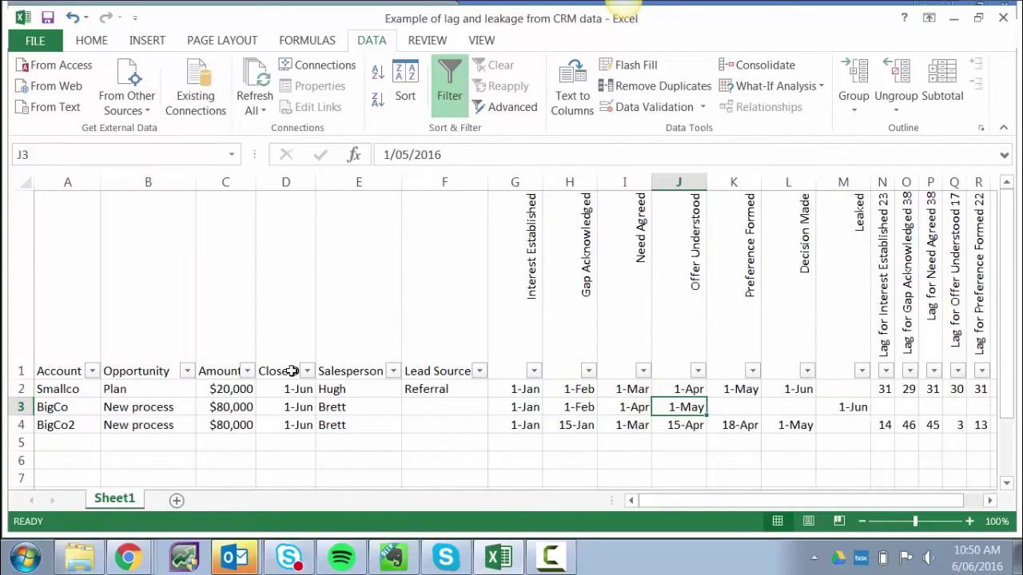
pyautogui.press('Right')
pyautogui.press('Right')
pyautogui.press('Right')
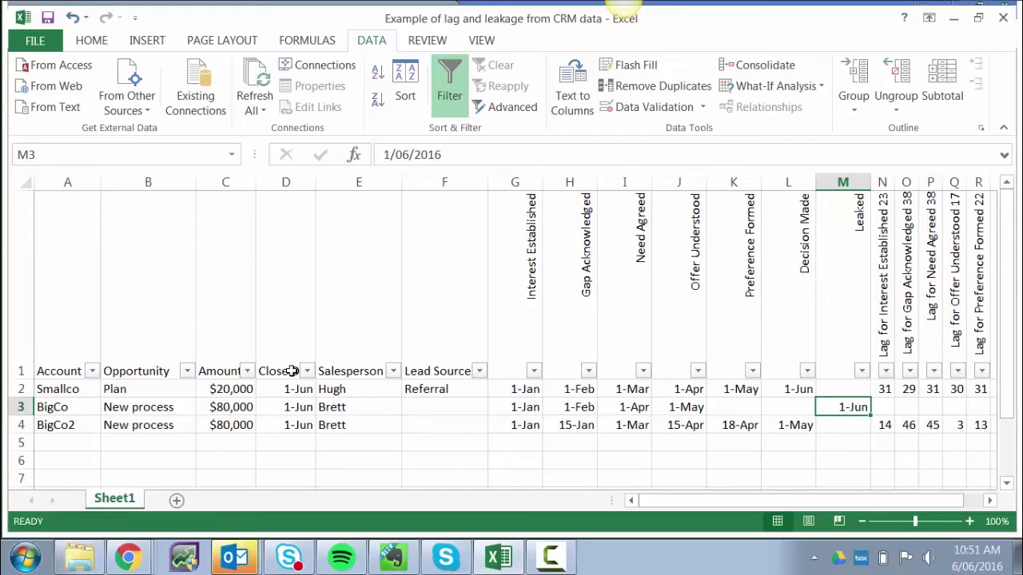
# Select Smallco's Lag for Interest Established cell, N2, to inspect its formula
pyautogui.press('Up')
pyautogui.press('Right')
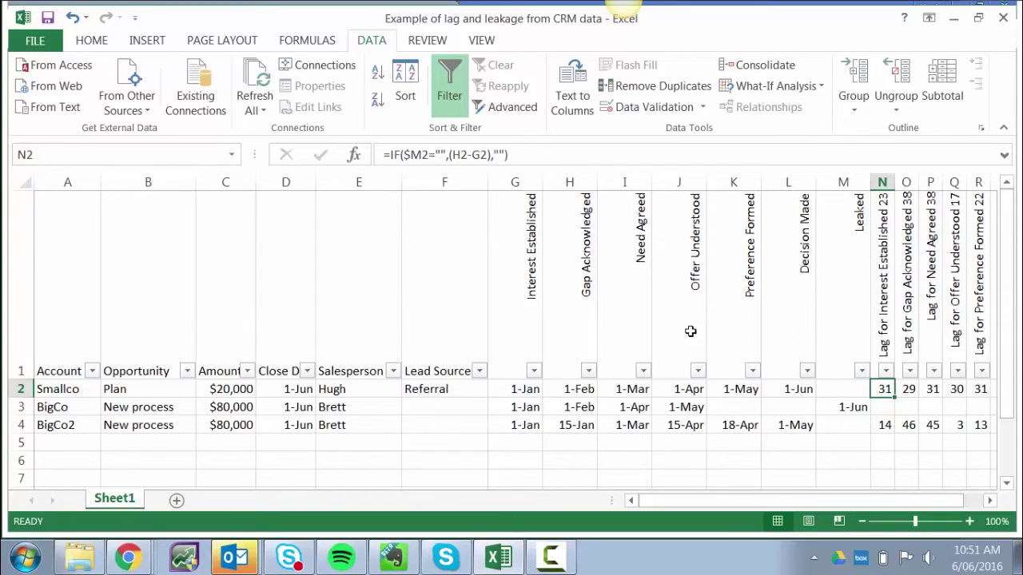
# Check the cells feeding Smallco's Lag for Interest Established formula: Leaked in M2, Gap Acknowledged in H2 and Interest Established in G2
pyautogui.click(847, 386)
pyautogui.press('Right')
pyautogui.click(574, 392)
pyautogui.press('Left')
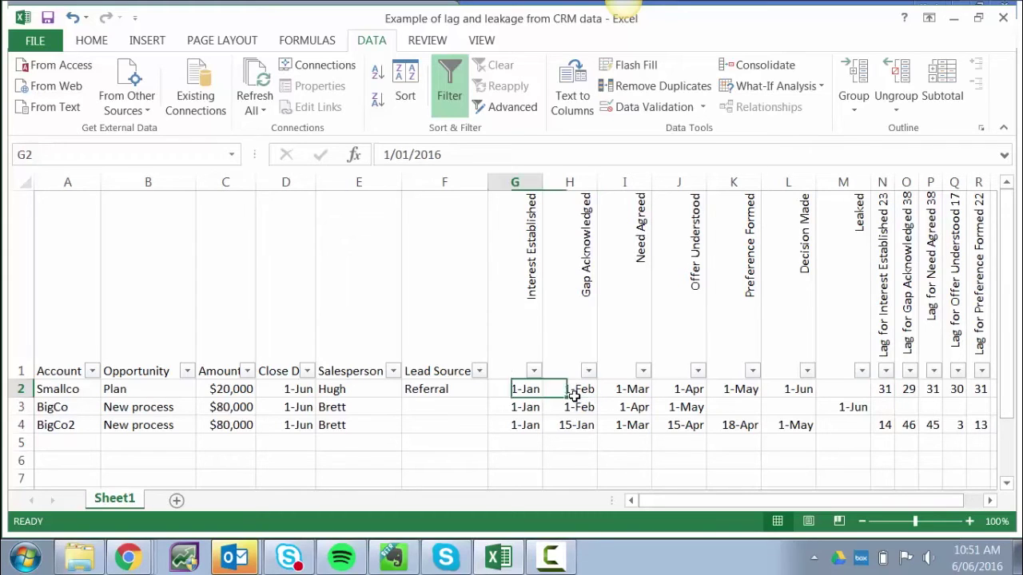
# Go through Smallco's lag formulas in row 2 from N2 across to Lag for Preference Formed and back to N2
pyautogui.click(885, 389)
pyautogui.press('Right')
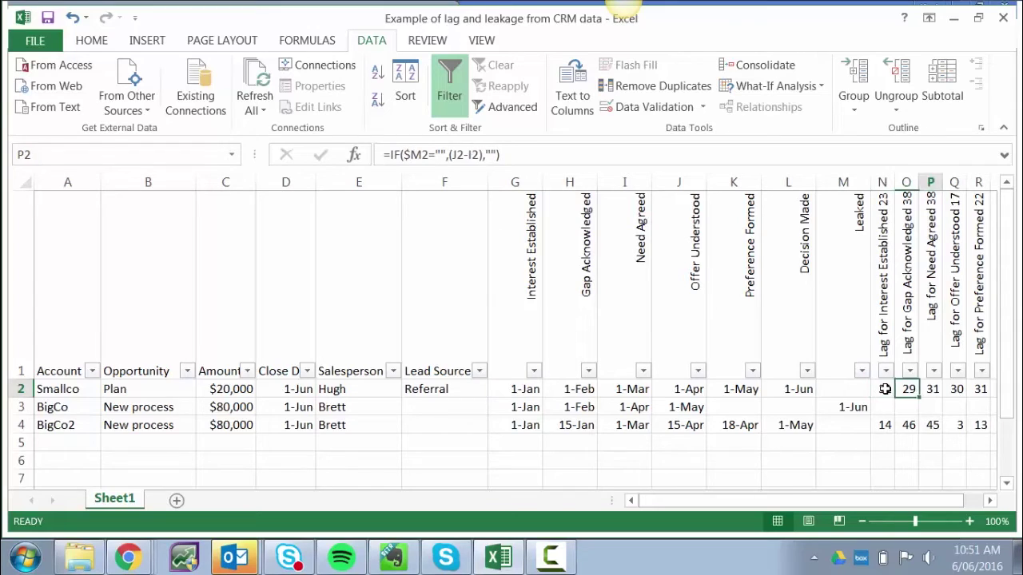
pyautogui.press('Right')
pyautogui.press('Right')
pyautogui.press('Right')
pyautogui.press('Left')
pyautogui.press('Left')
pyautogui.press('Left')
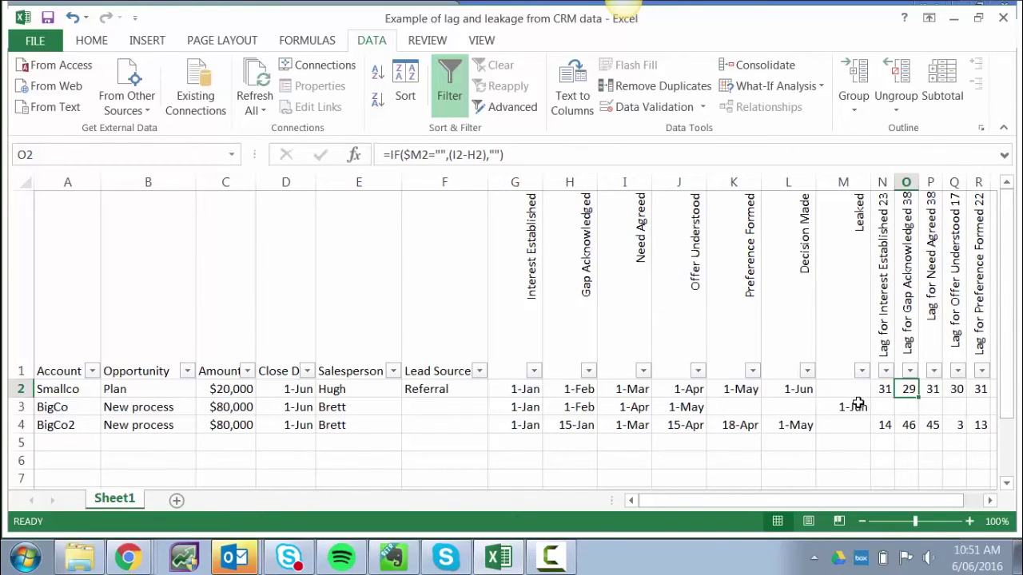
pyautogui.press('Left')
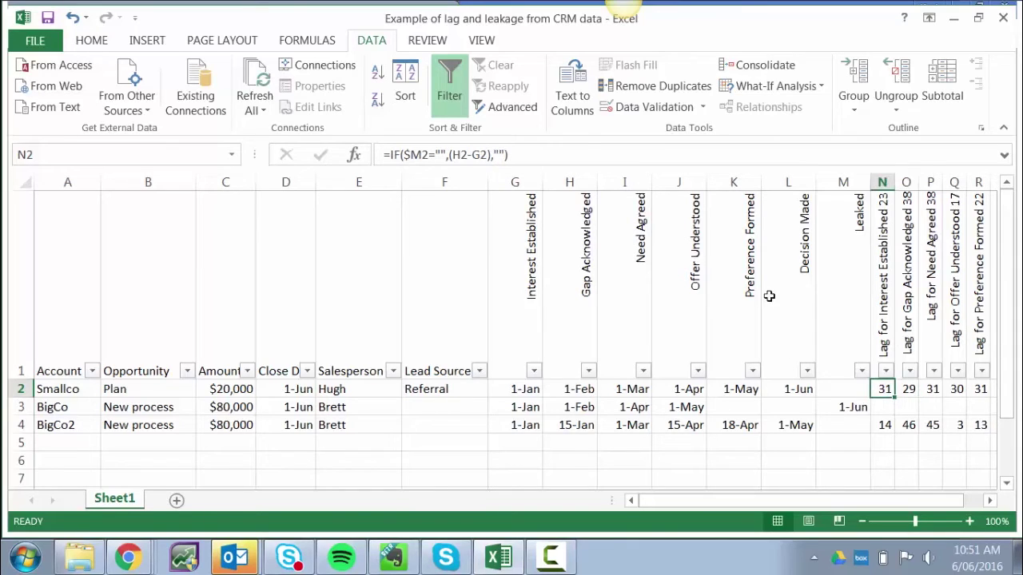
# Recheck Smallco's Leaked cell against its N2 lag formula, and inspect the Lag for Interest Established header formula in N1
pyautogui.press('Left')
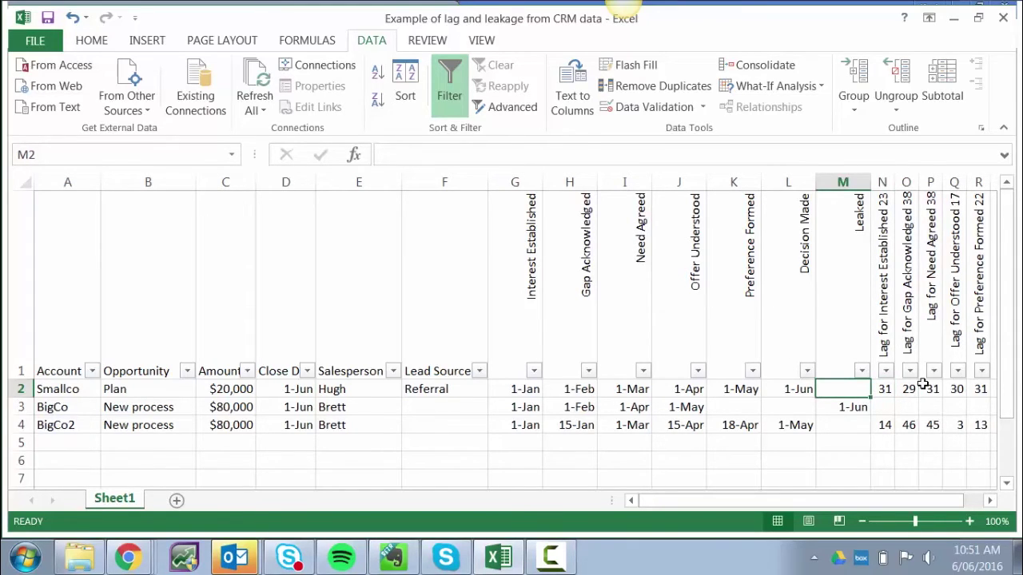
pyautogui.press('Right')
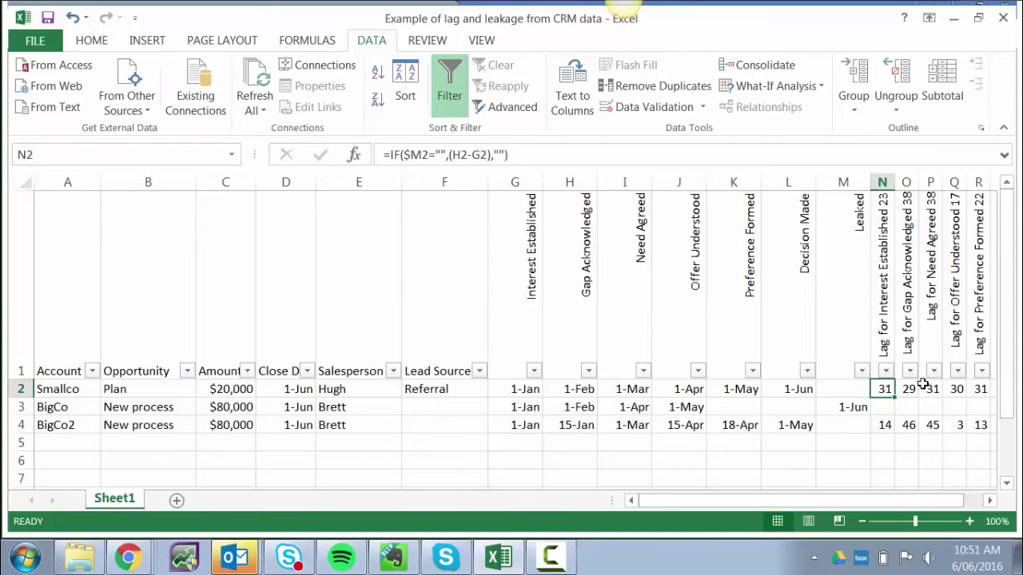
pyautogui.press('Up')
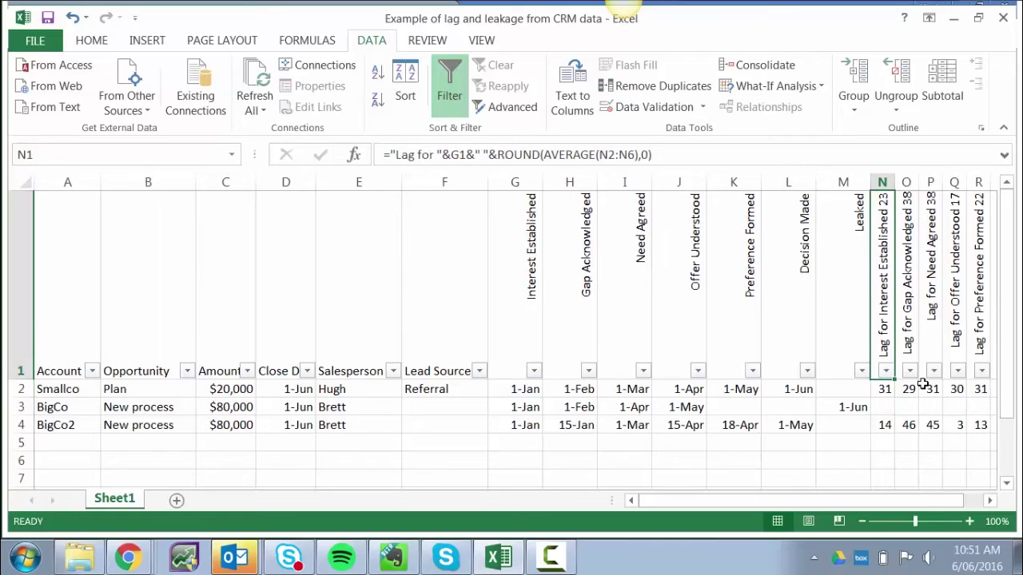
# Inspect BigCo's Lag for Interest Established cell, N3, and compare it with Smallco's Leaked and lag cells, M2 and N2
pyautogui.click(878, 411)
pyautogui.press('Up')
pyautogui.press('Left')
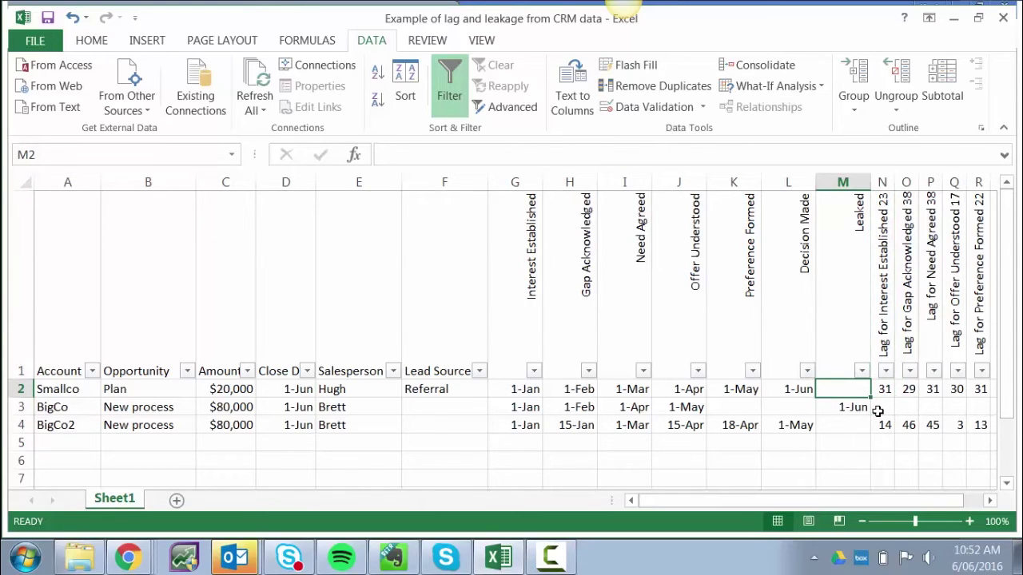
pyautogui.press('Right')
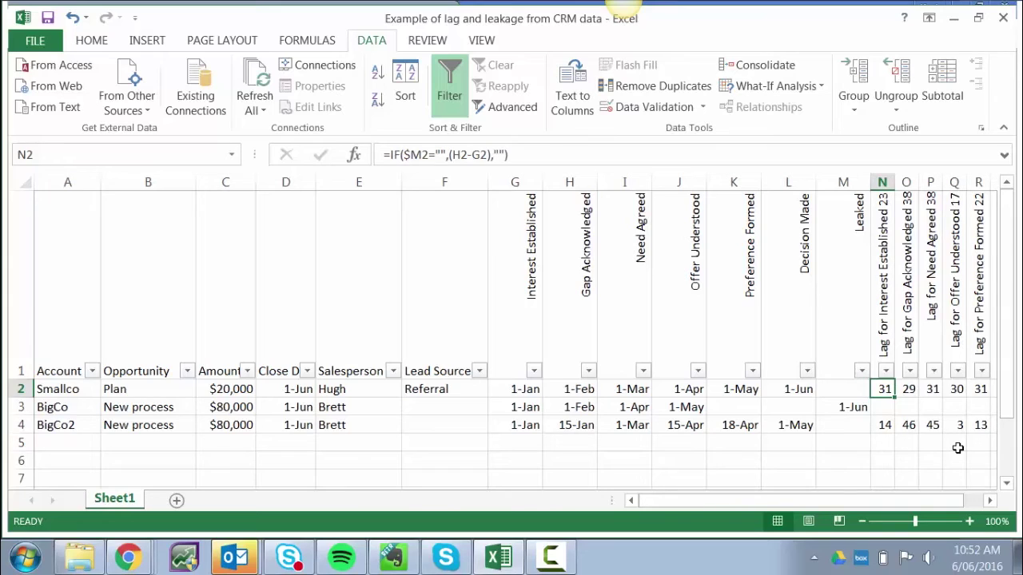
# Compare the Preference Formed and Offer Understood cells of Smallco and BigCo, continuing down the Offer Understood column past BigCo2
pyautogui.press('Left')
pyautogui.press('Left')
pyautogui.press('Left')
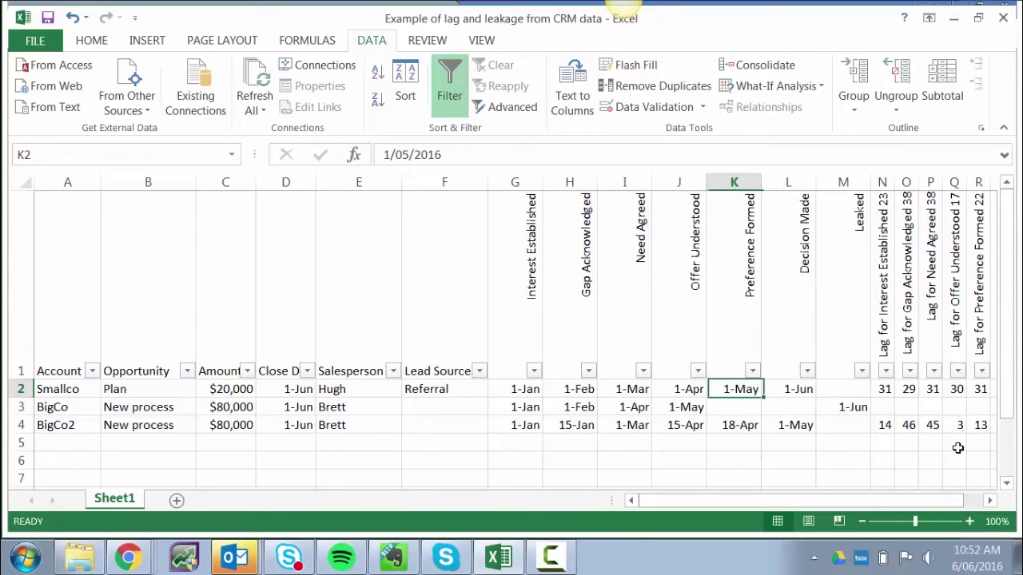
pyautogui.press('Left')
pyautogui.press('Right')
pyautogui.press('Down')
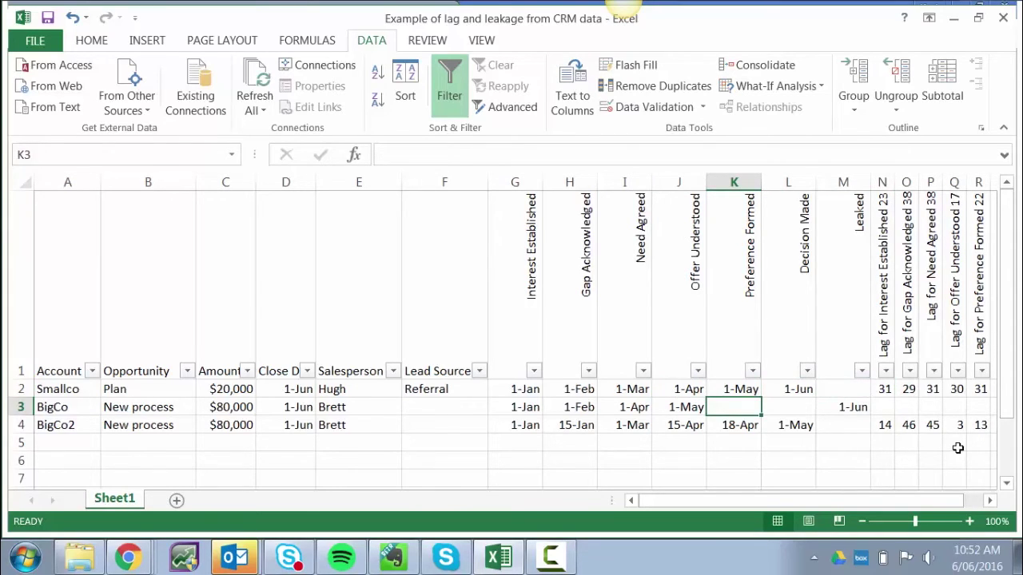
pyautogui.press('Left')
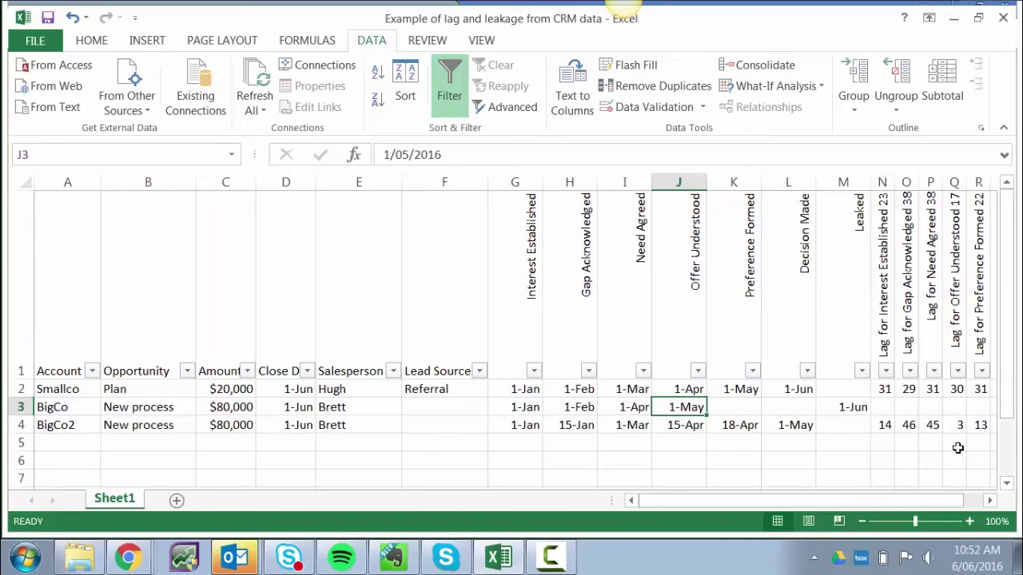
pyautogui.press('Down')
pyautogui.press('Down')
pyautogui.press('Down')
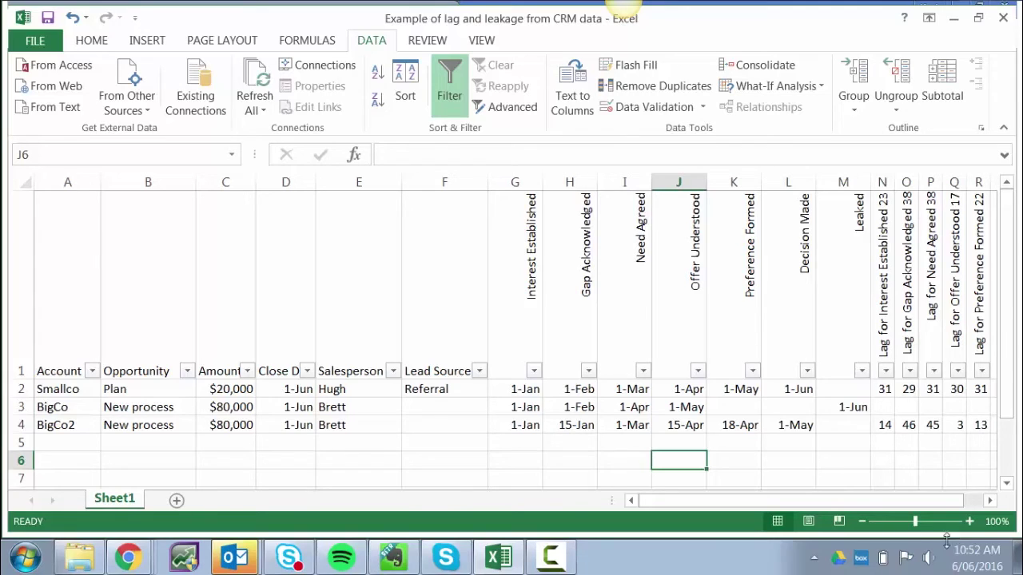
# Filter the Salesperson column to exclude Smallco's salesperson, and undo the filter
pyautogui.click(357, 471)
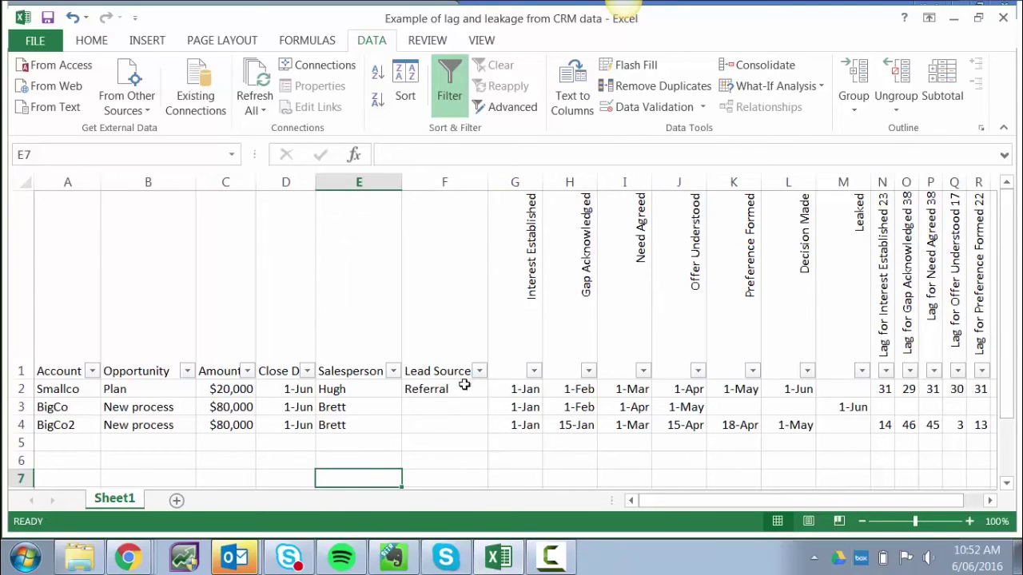
pyautogui.click(392, 370)
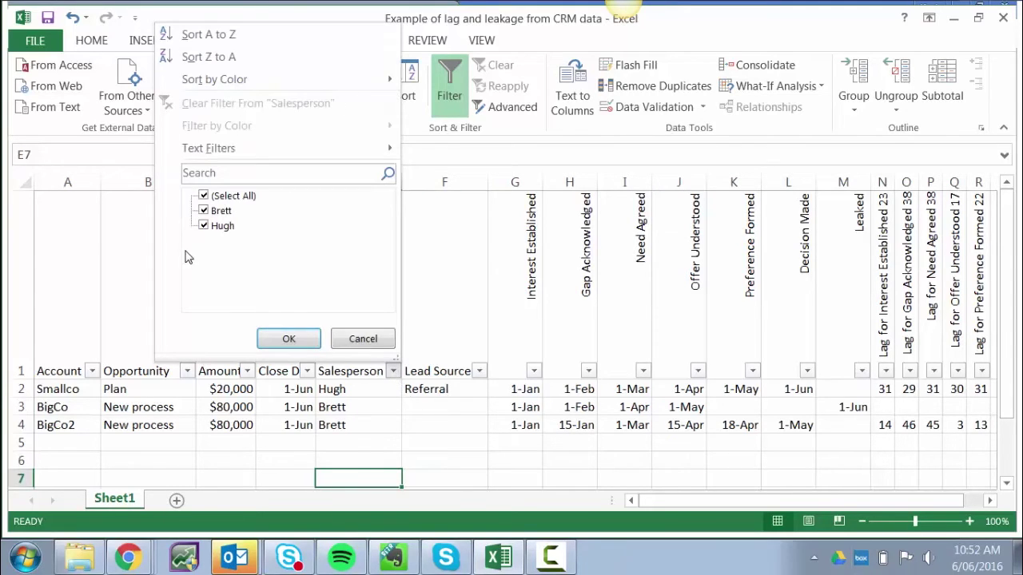
pyautogui.click(203, 227)
pyautogui.click(288, 340)
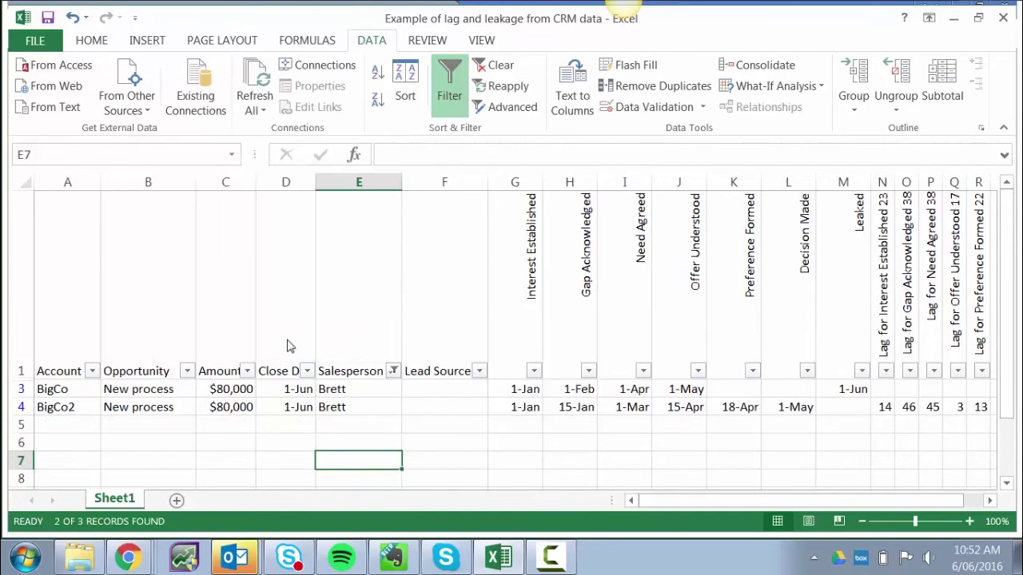
pyautogui.hotkey('ctrl', 'z')
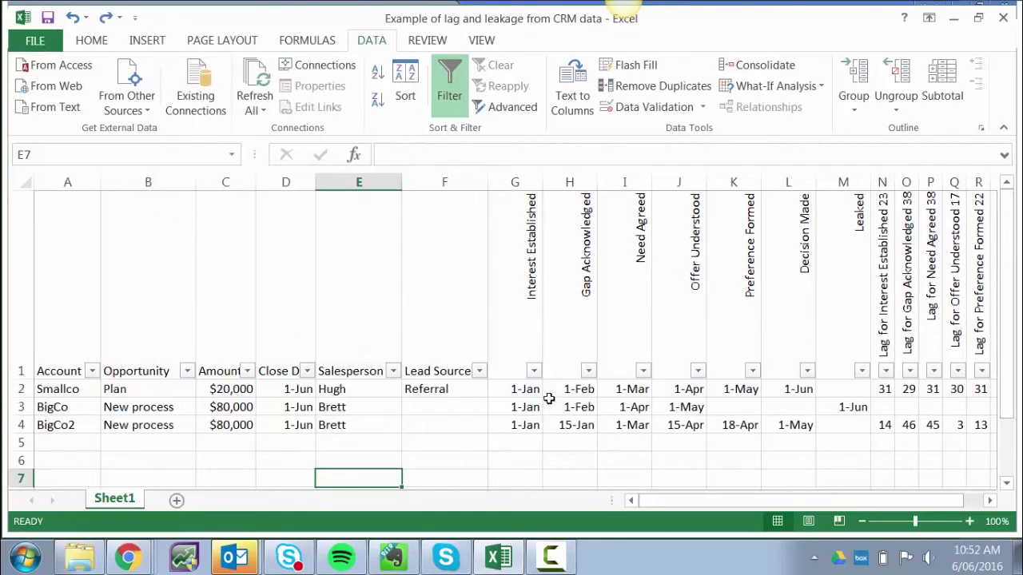
# View the filter choices for the Lead Source column and close them without applying a filter
pyautogui.click(480, 372)
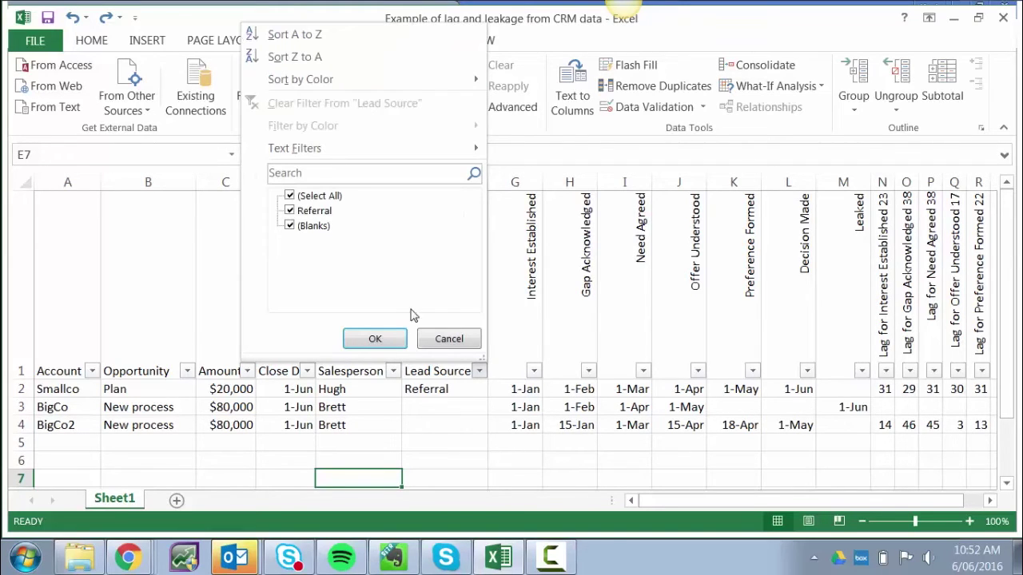
pyautogui.click(450, 340)
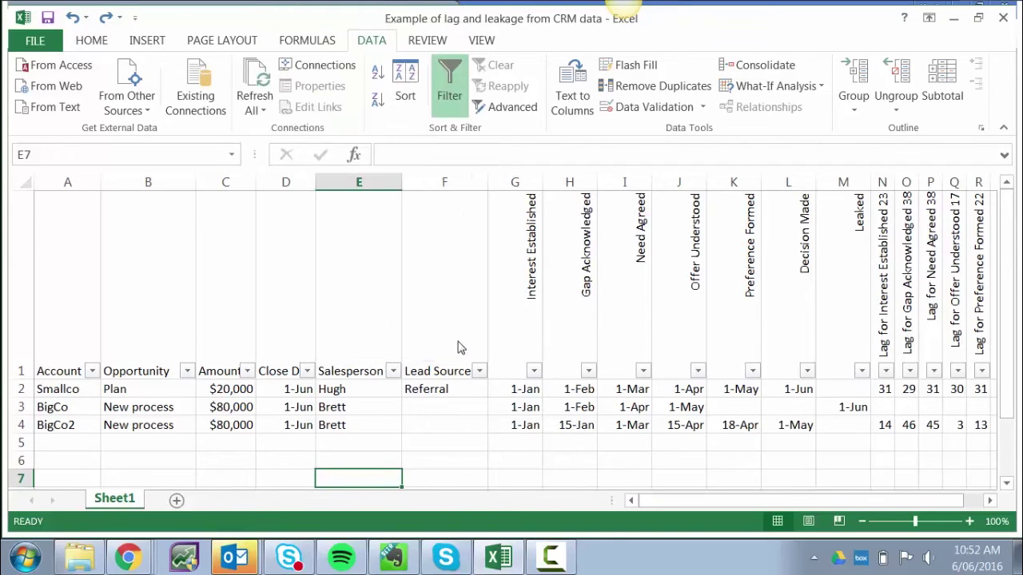